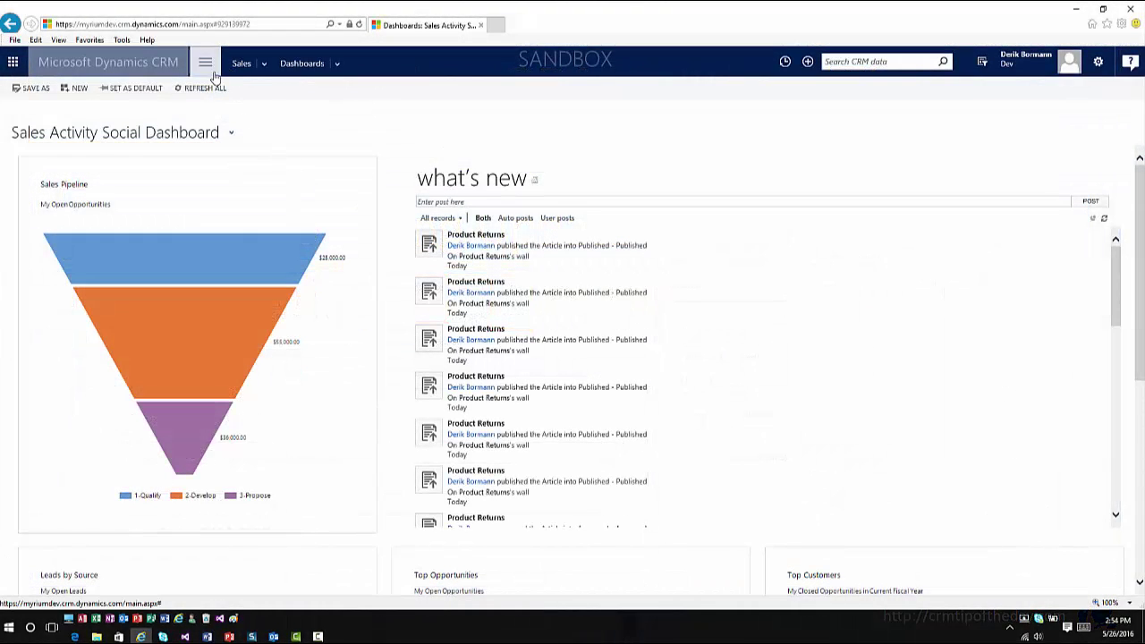
Go to Settings and open Solutions to list the TOD and MOCExtending solutions.
left_click(211, 72)
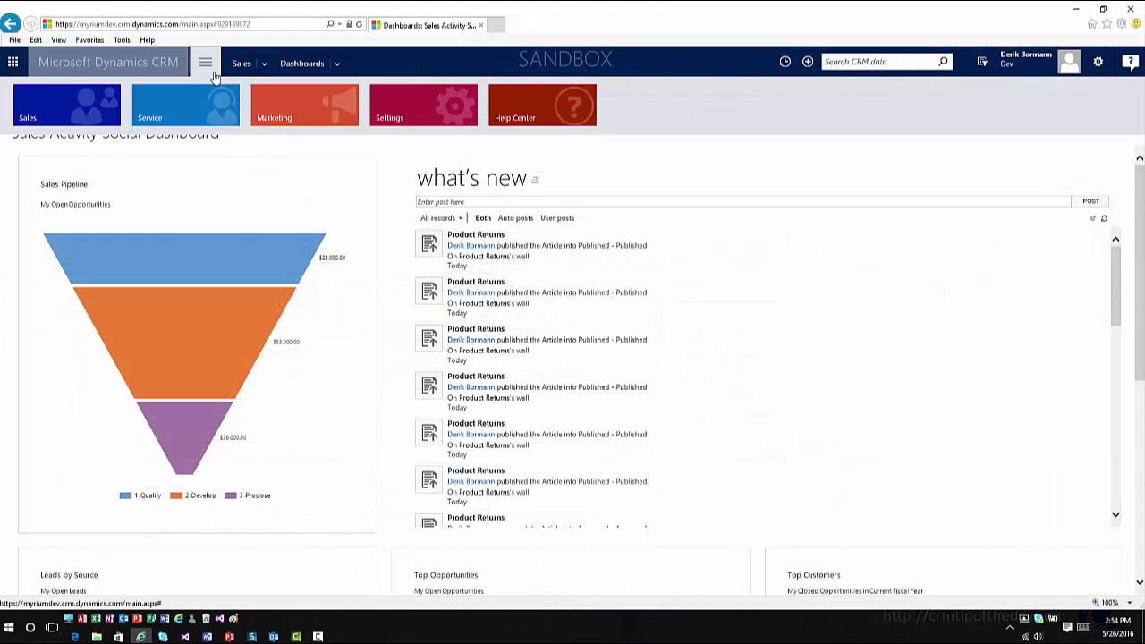
left_click(447, 120)
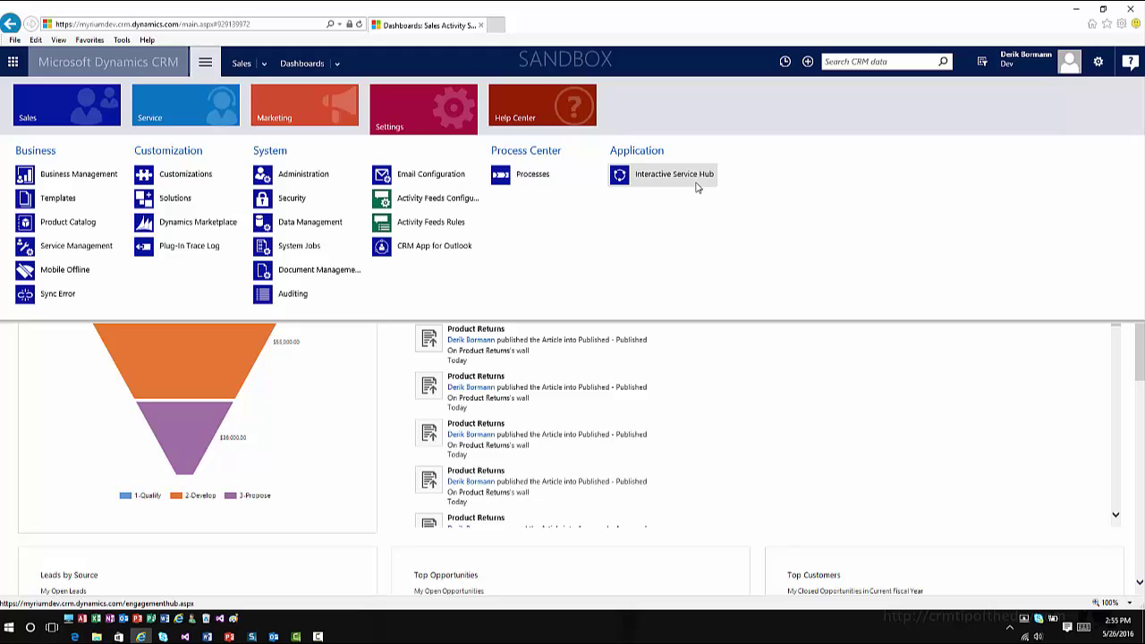
left_click(177, 199)
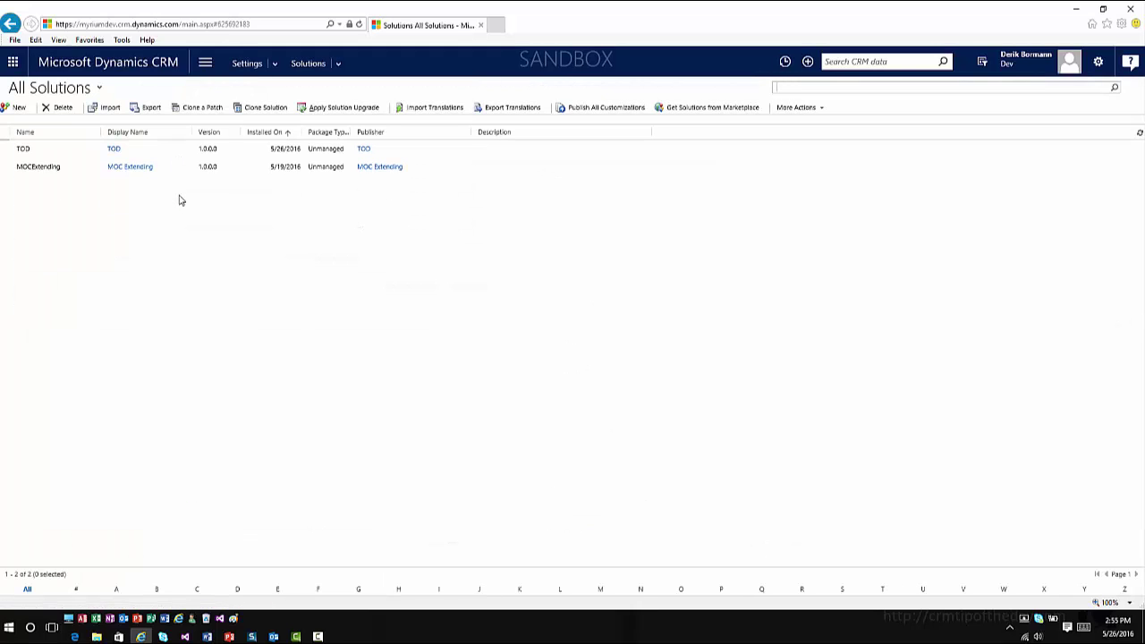
In the TOD solution, open the Case entity's 'Case for Interactive experience' form.
double_click(66, 154)
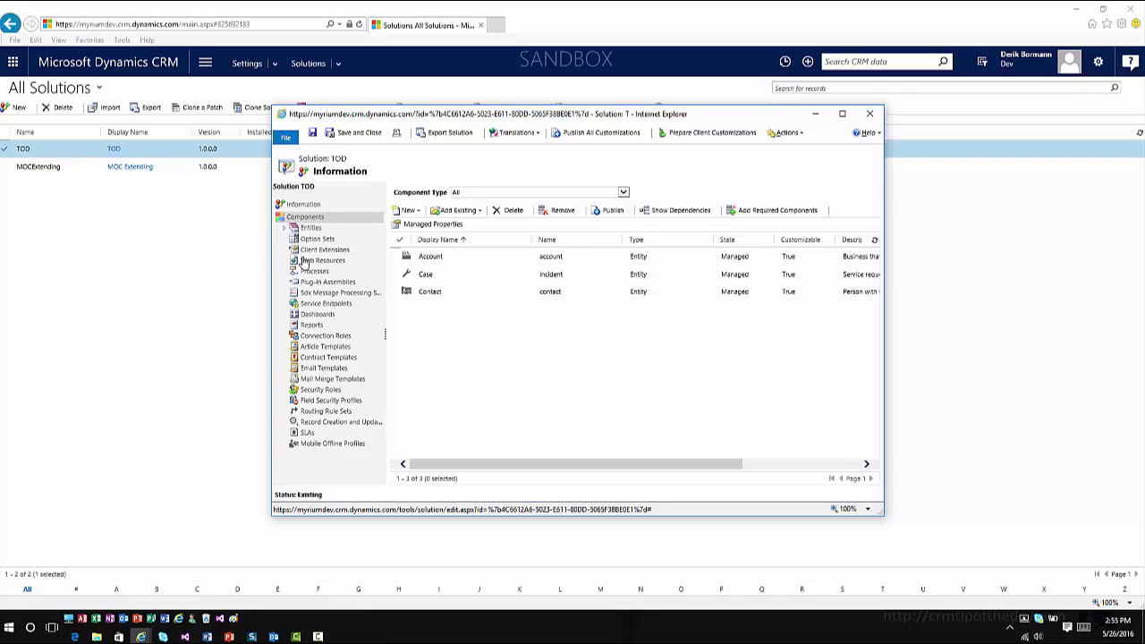
left_click(288, 232)
left_click(288, 232)
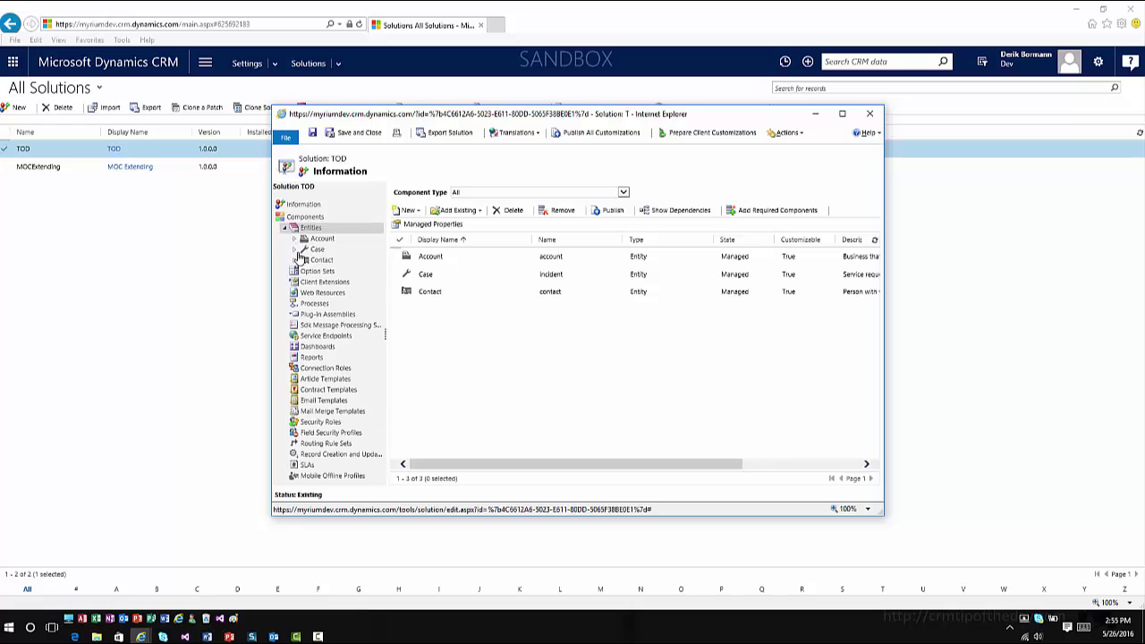
left_click(296, 249)
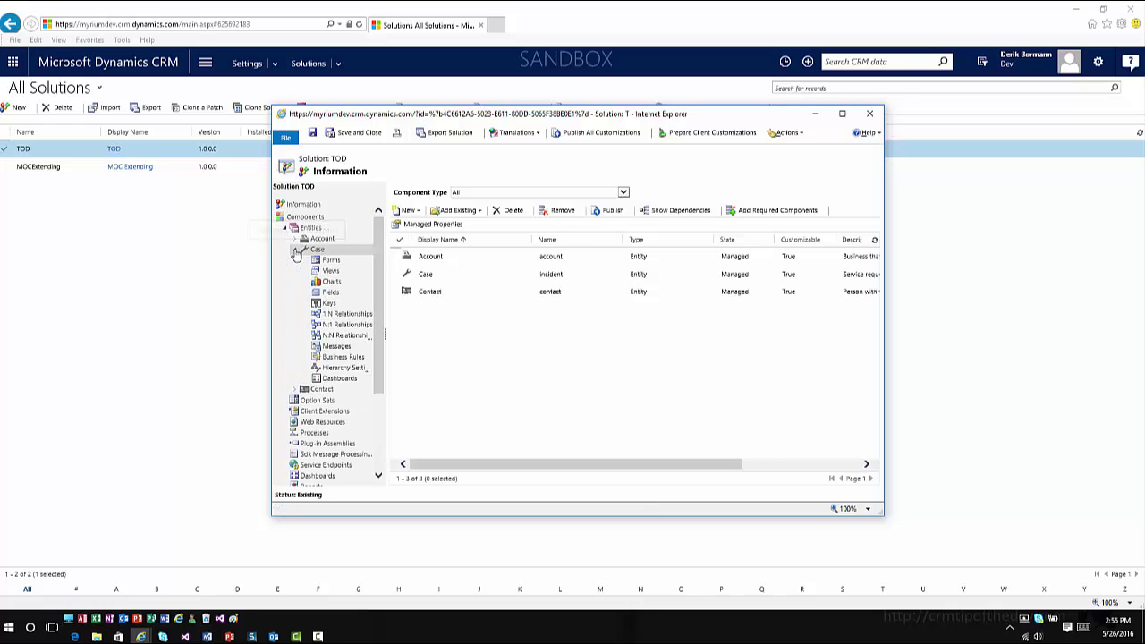
left_click(331, 260)
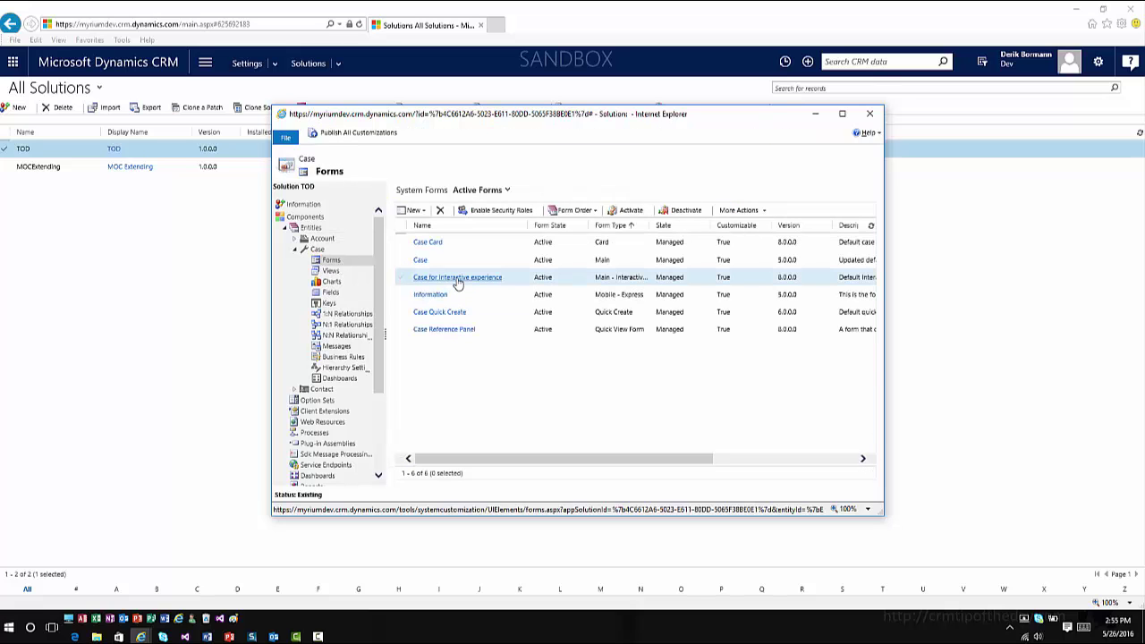
left_click(458, 279)
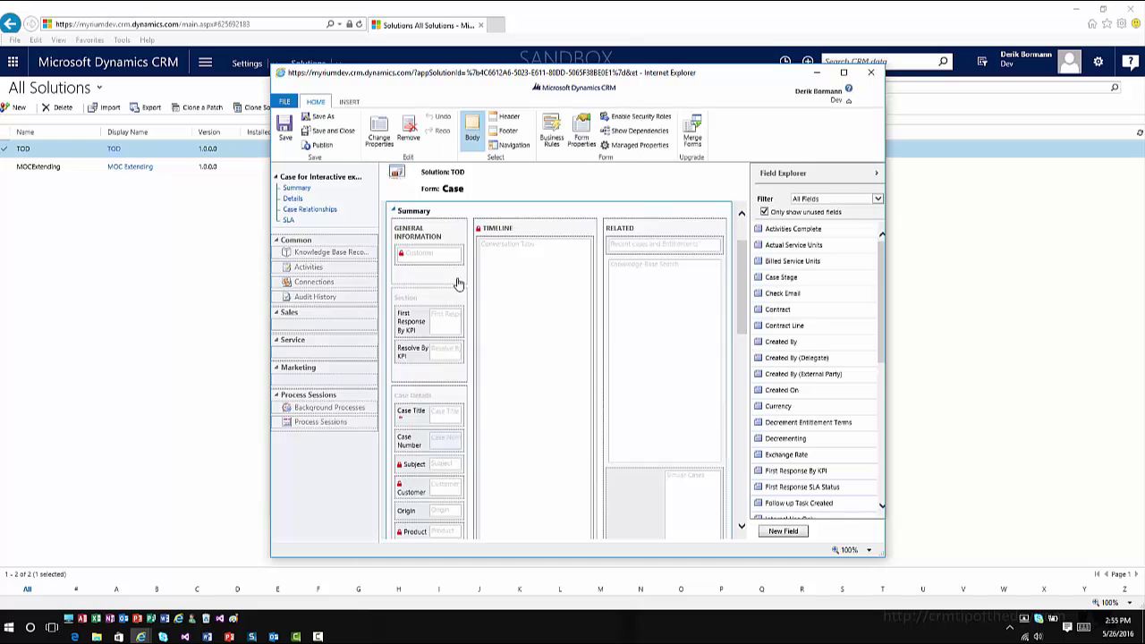
Review the INSERT controls in the Case form editor, then close the editor.
left_click(358, 102)
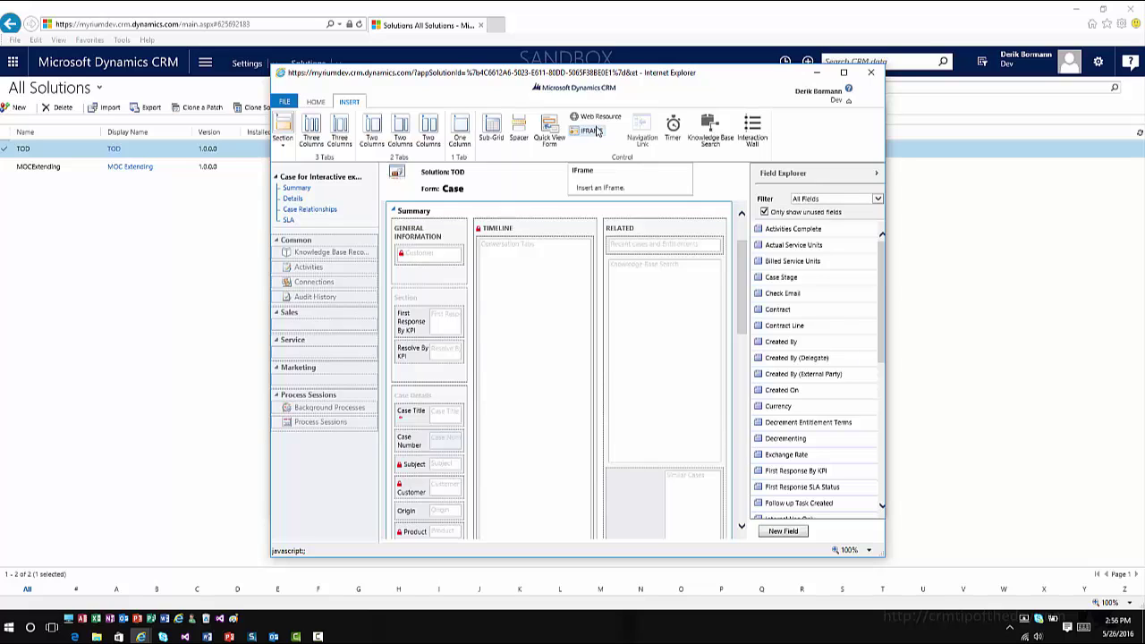
left_click(876, 78)
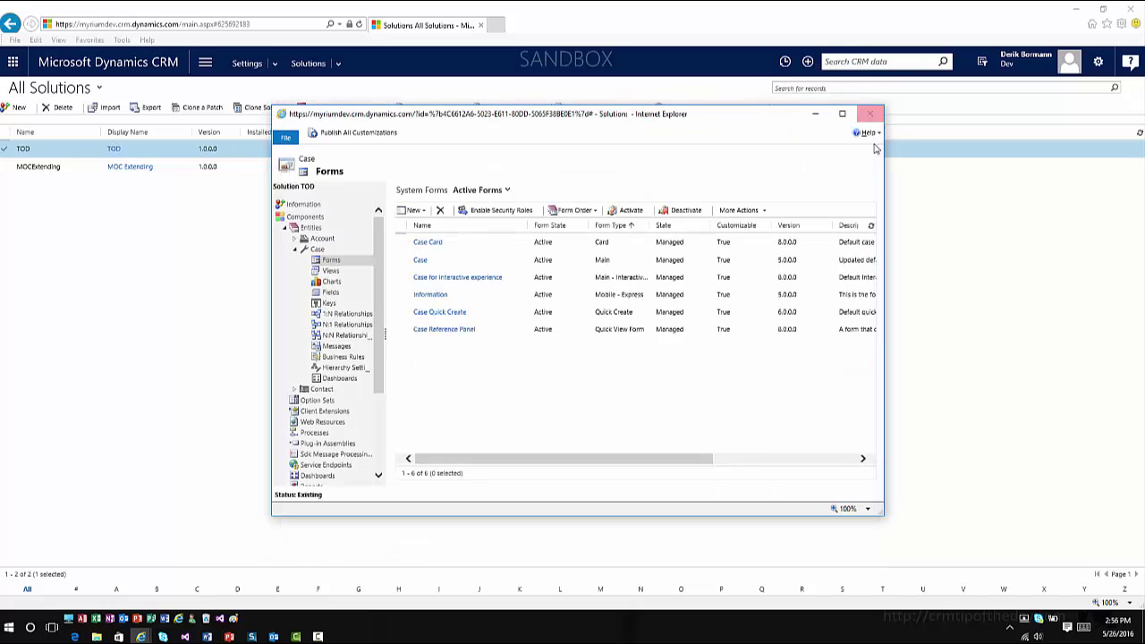
Open the Account entity's 'Account for Interactive experience' form from the TOD solution.
left_click(294, 238)
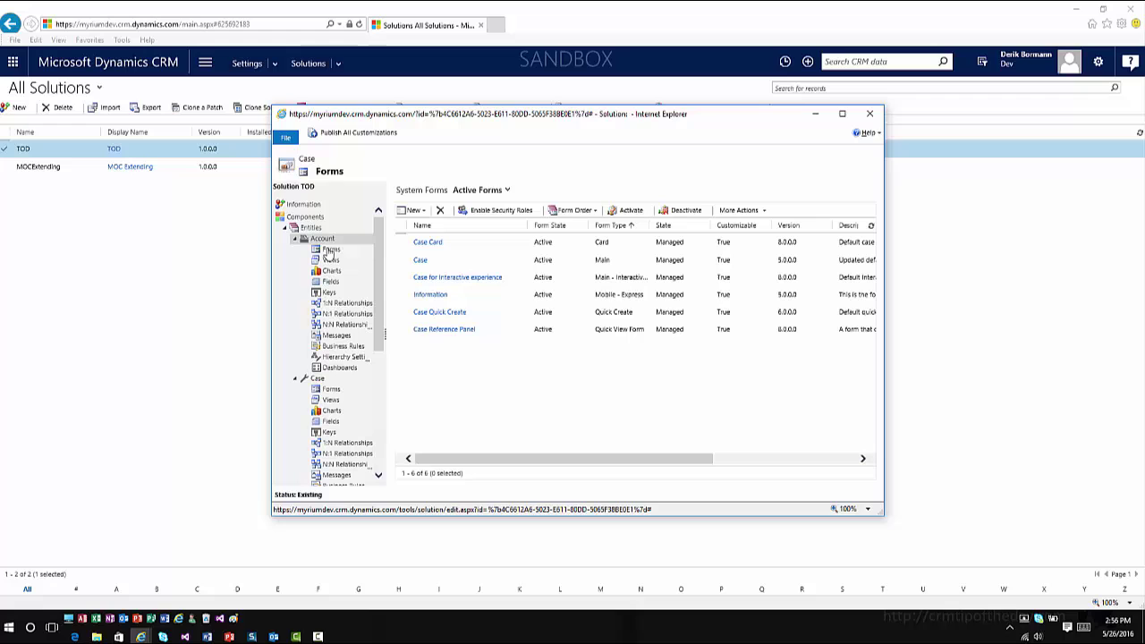
left_click(331, 250)
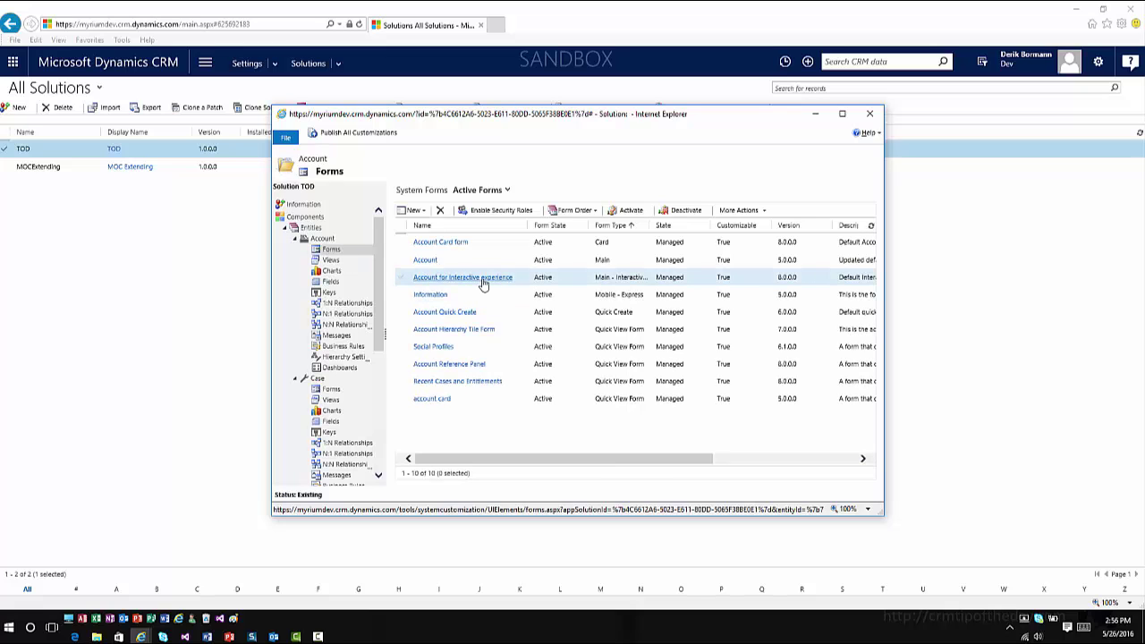
left_click(483, 283)
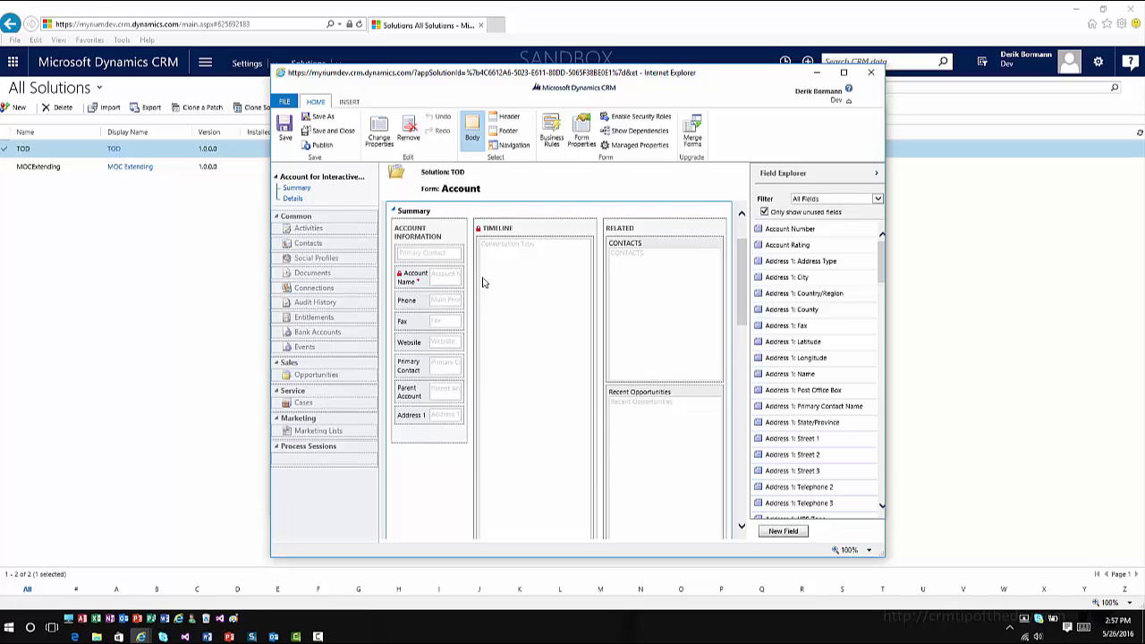
Enable 'Only show records where' on Parent Account, then leave the editor without saving.
double_click(424, 397)
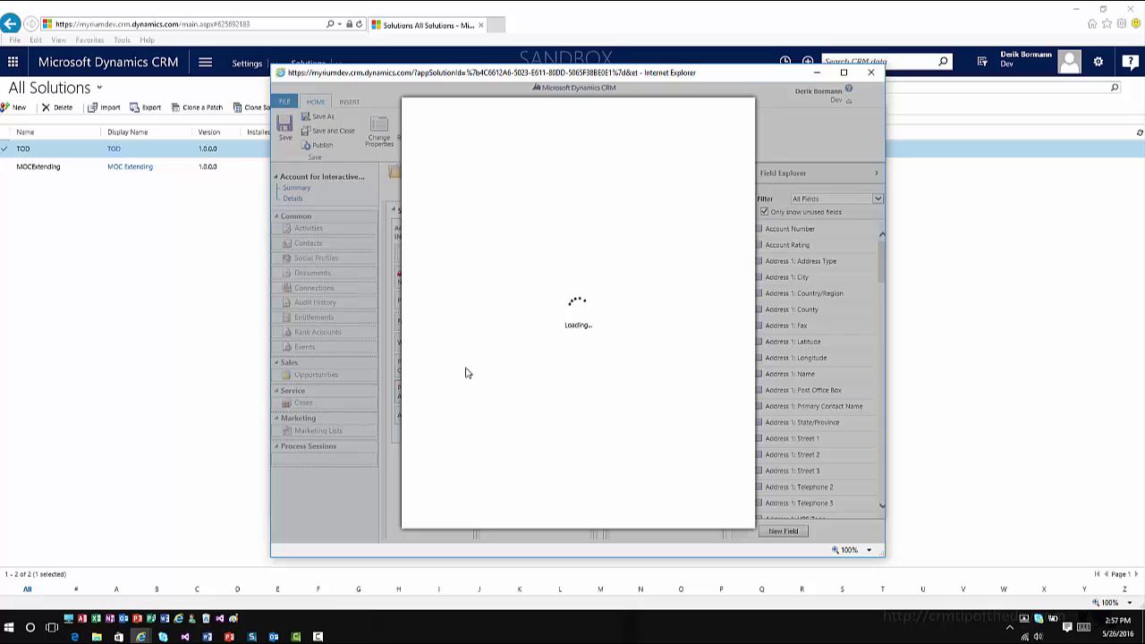
scroll(461, 362, "down", 3)
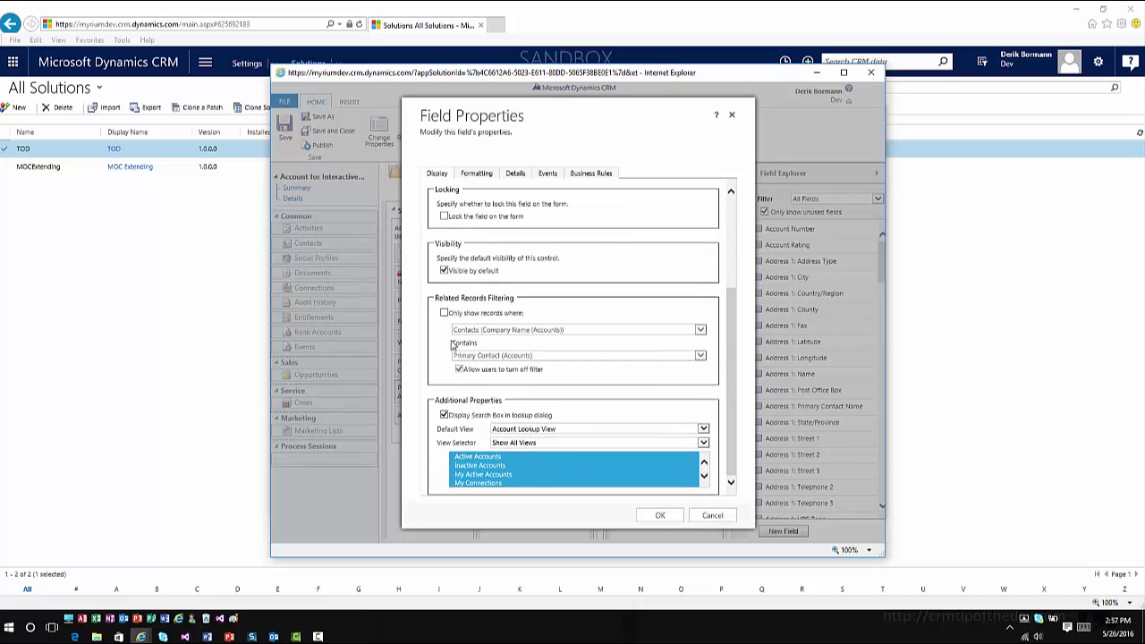
left_click(444, 313)
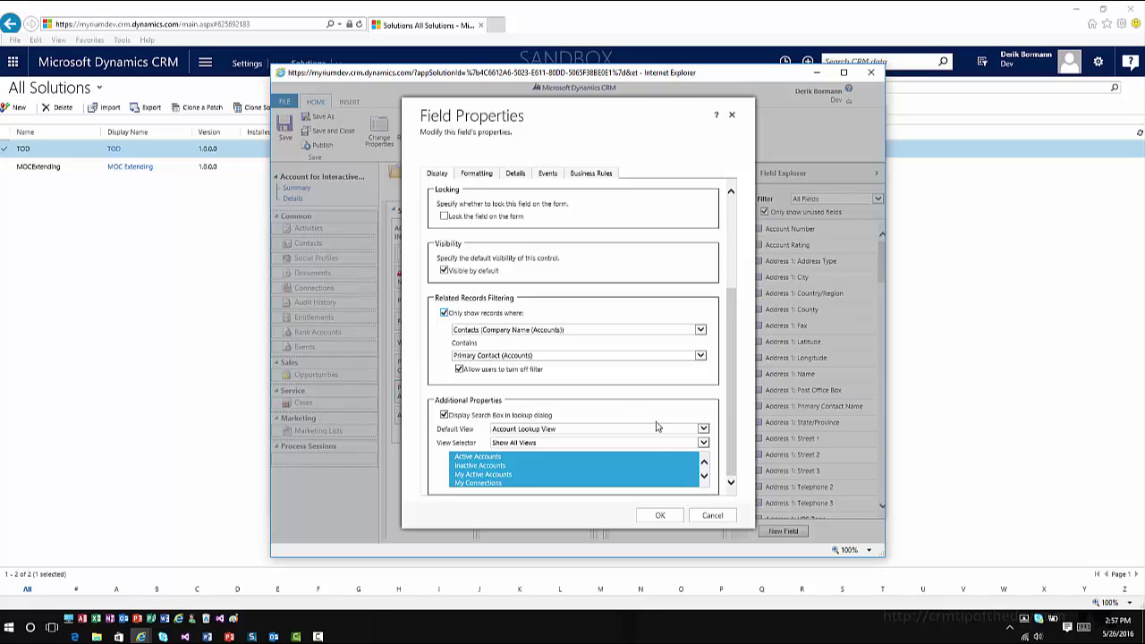
left_click(661, 516)
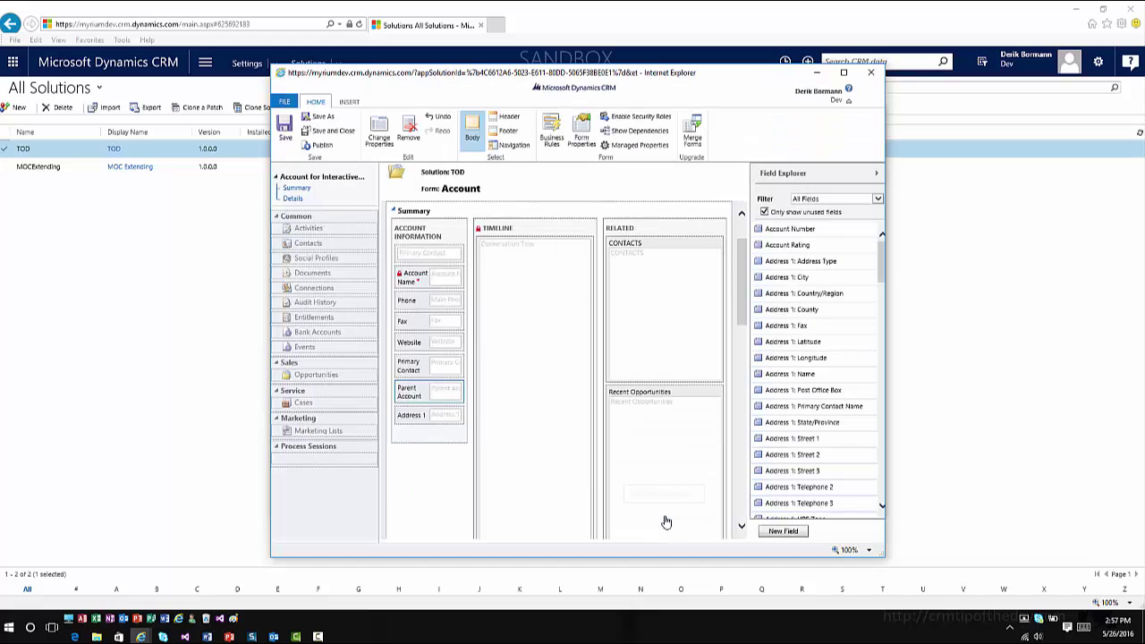
left_click(870, 71)
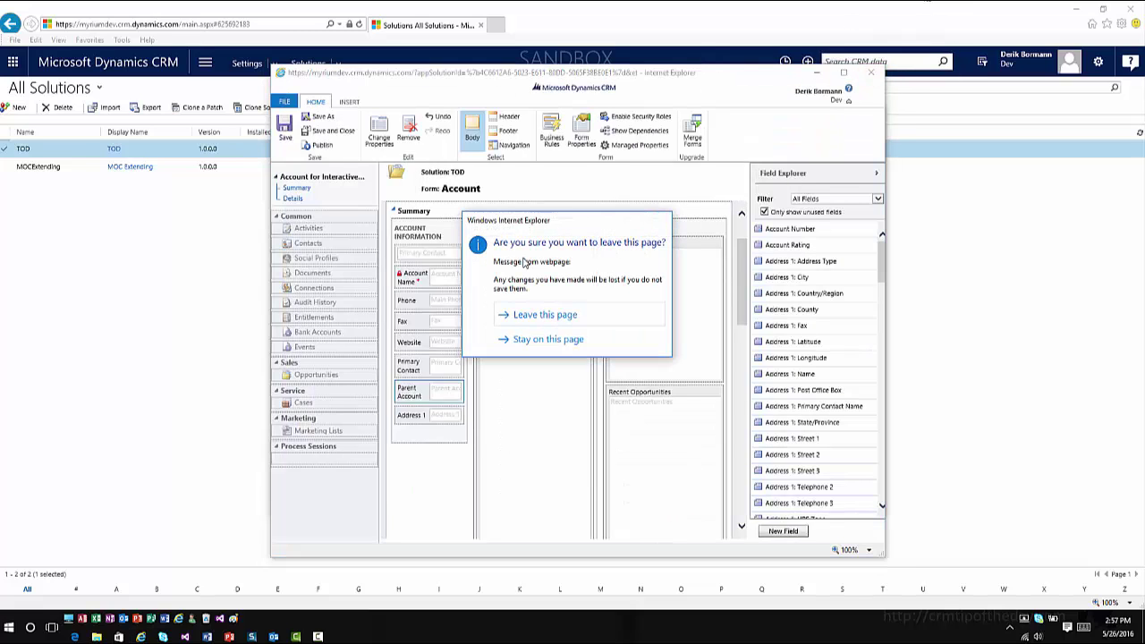
left_click(555, 315)
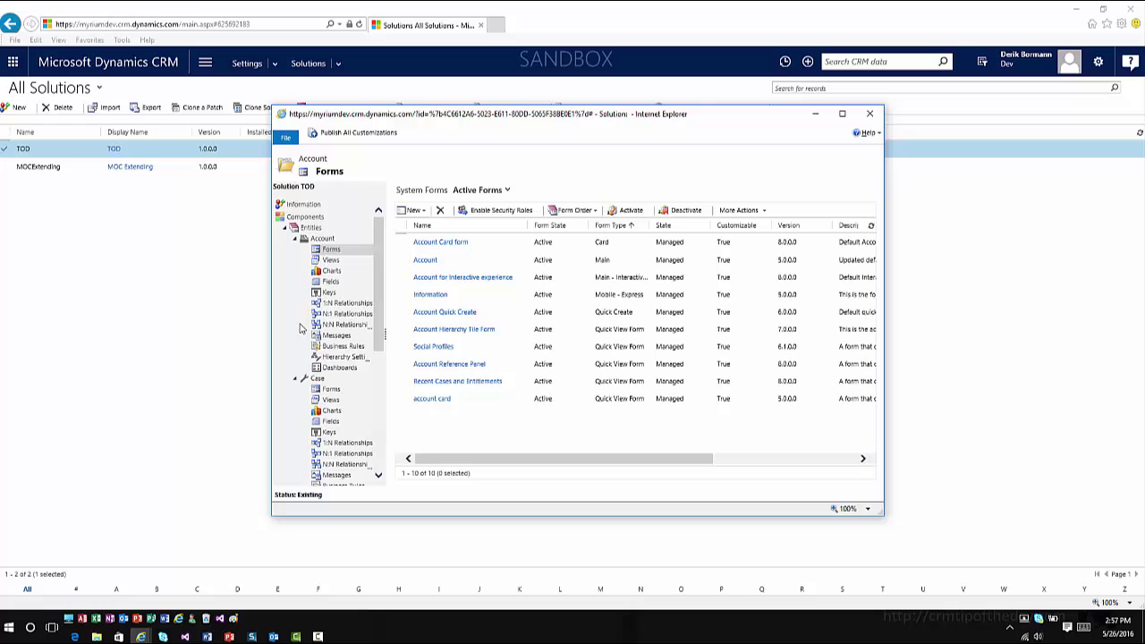
Reopen the Case entity's 'Case for Interactive experience' form from its Forms list.
left_click(331, 390)
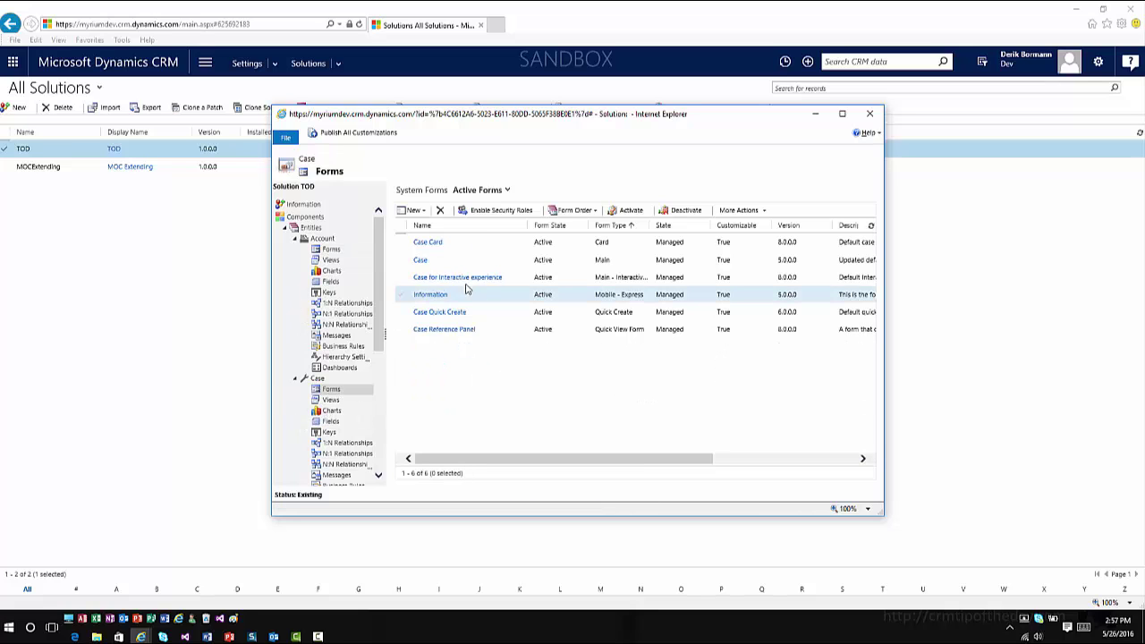
left_click(468, 283)
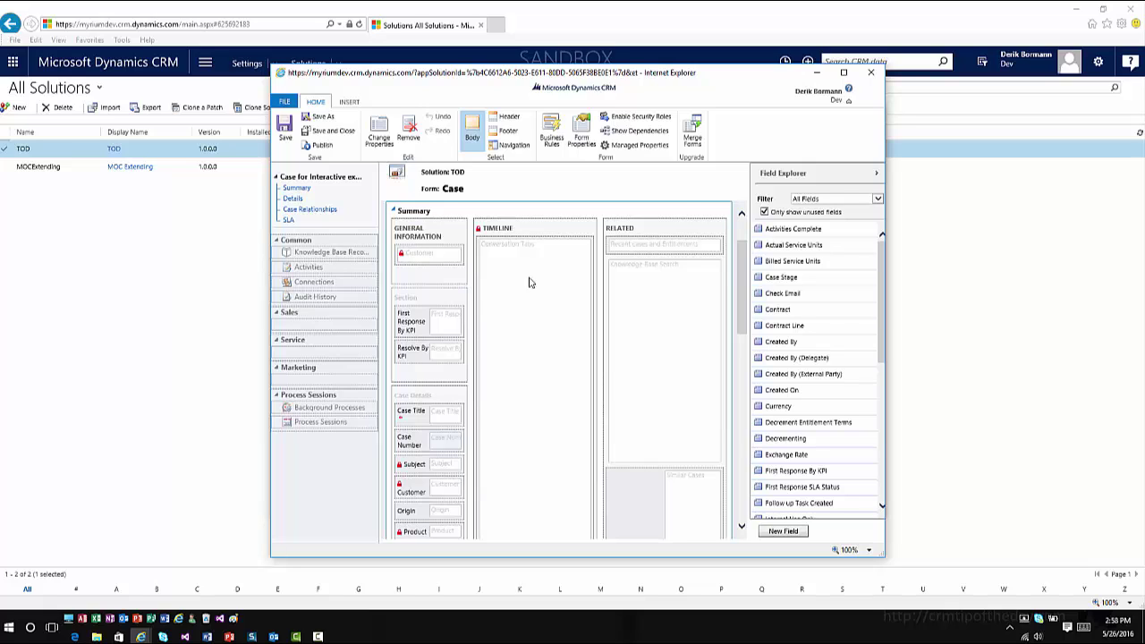
Set the Knowledge Base Search control's default language to User's Default Language and apply.
double_click(650, 300)
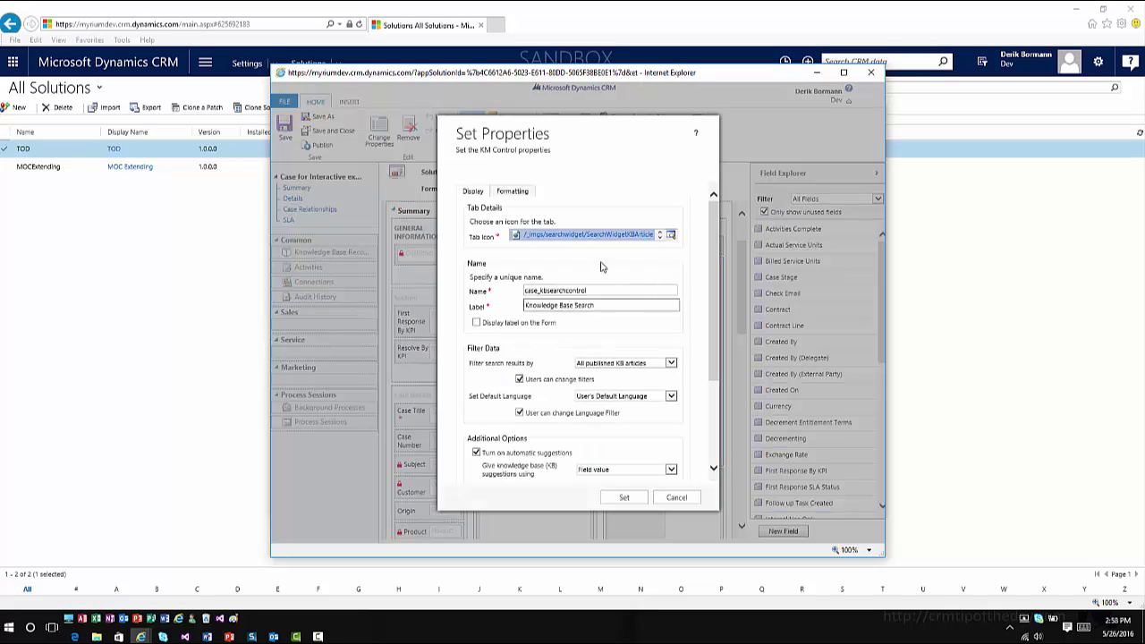
scroll(589, 282, "down", 1)
scroll(589, 282, "down", 2)
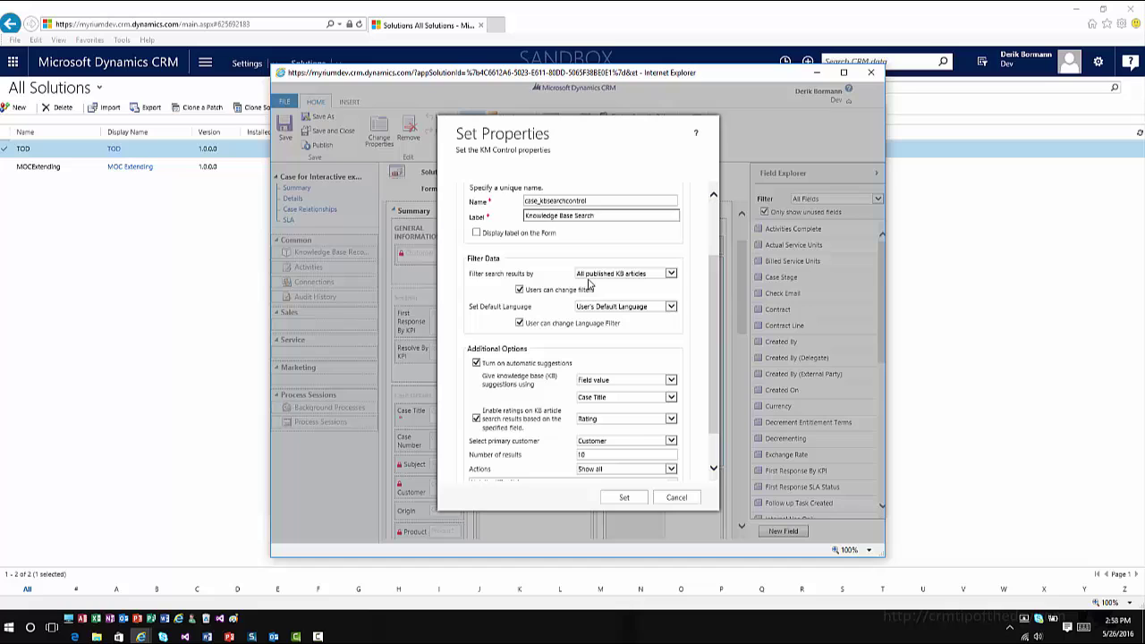
scroll(513, 313, "down", 2)
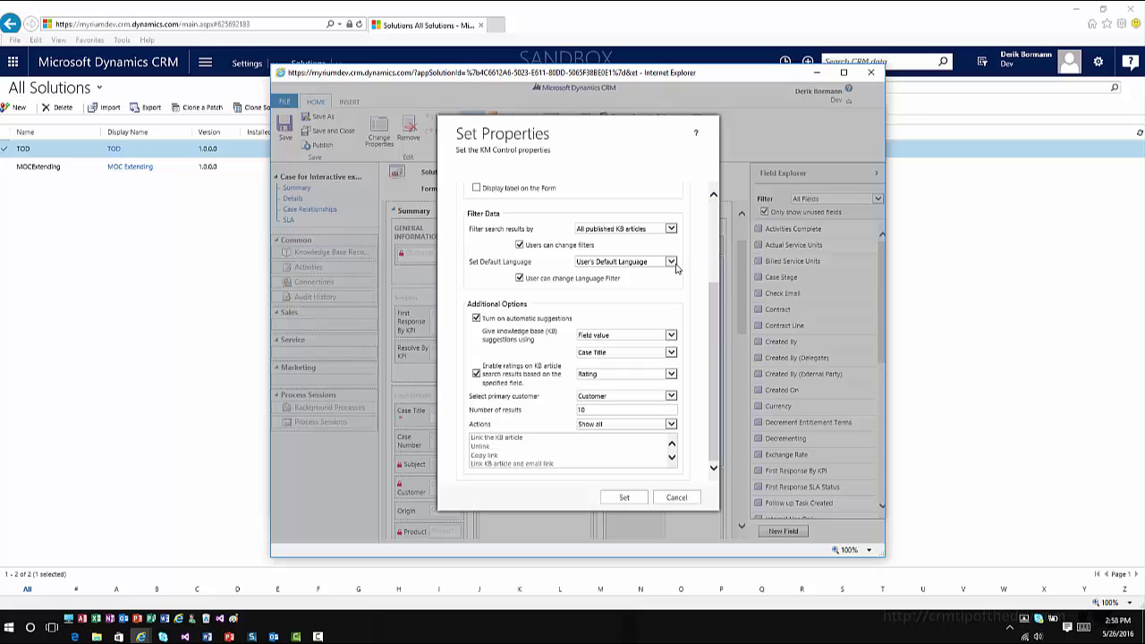
left_click(677, 267)
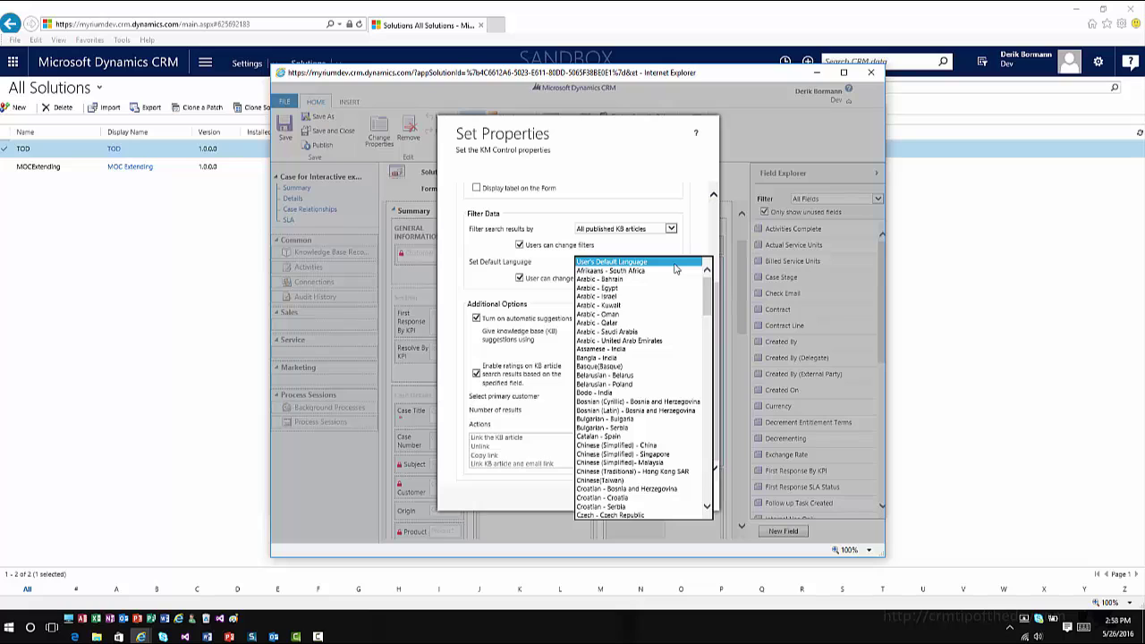
left_click(616, 263)
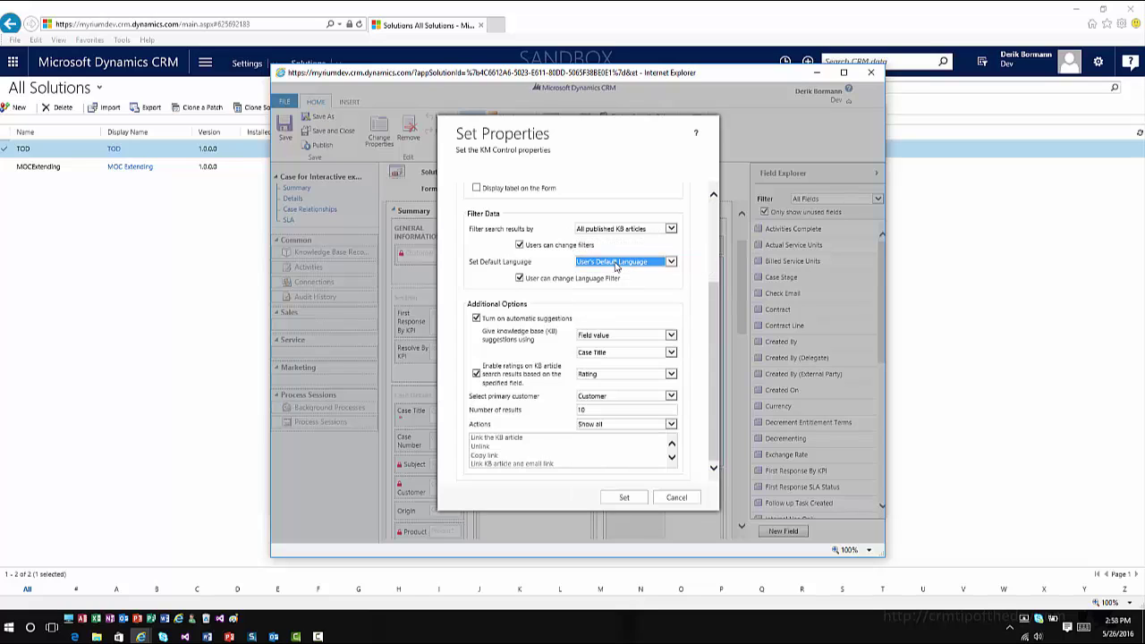
left_click(613, 502)
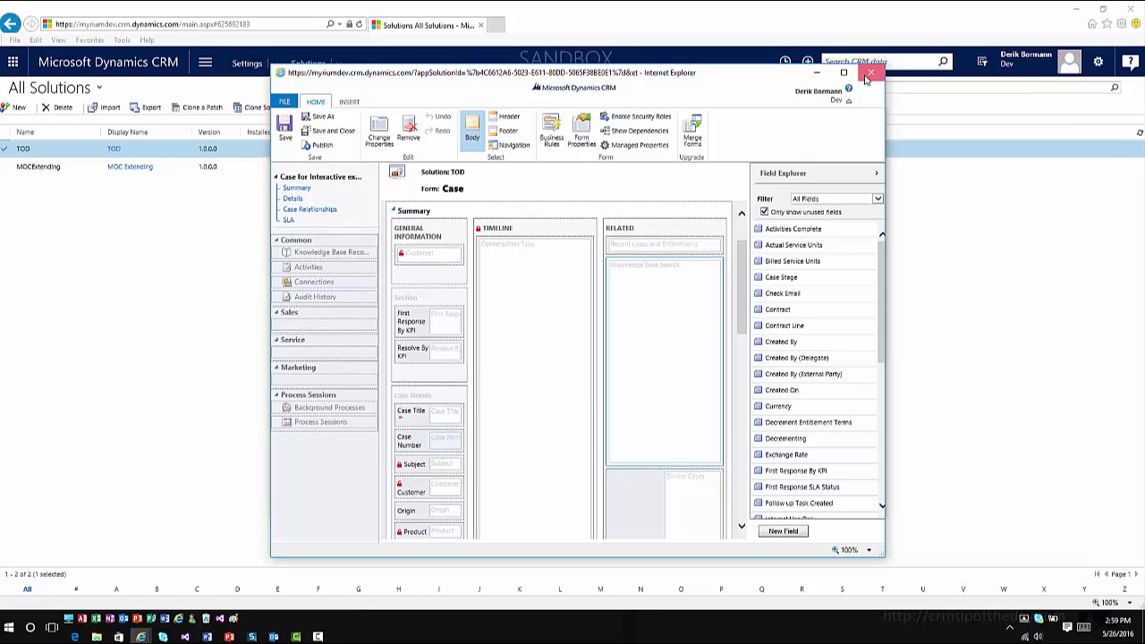
Close the form editor and TOD solution, then launch the Interactive Service Hub.
left_click(870, 73)
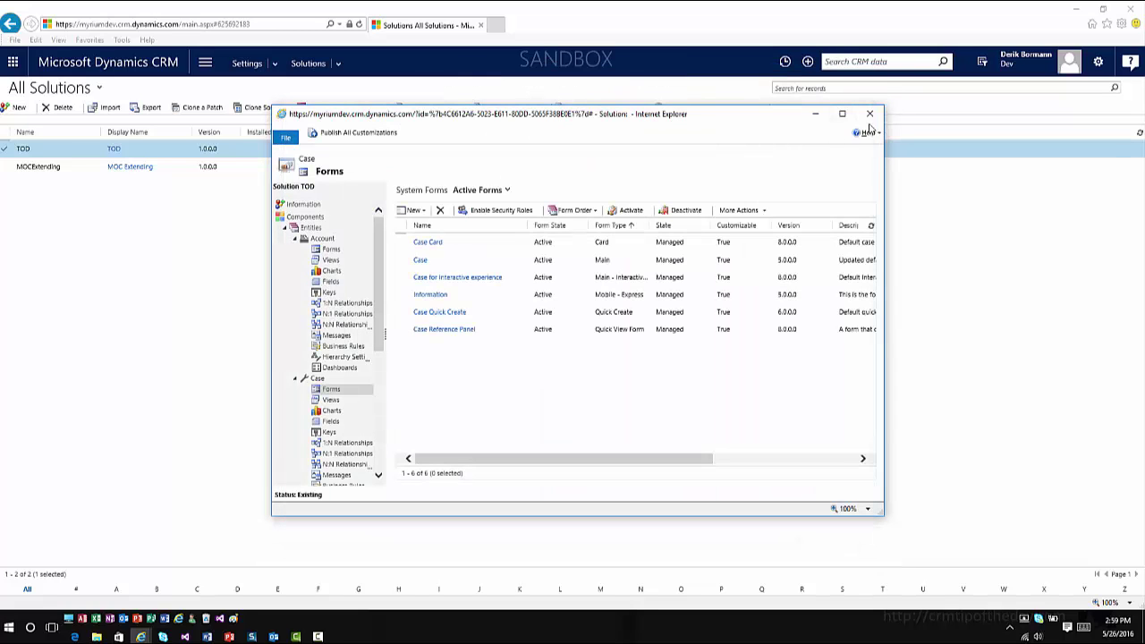
left_click(870, 114)
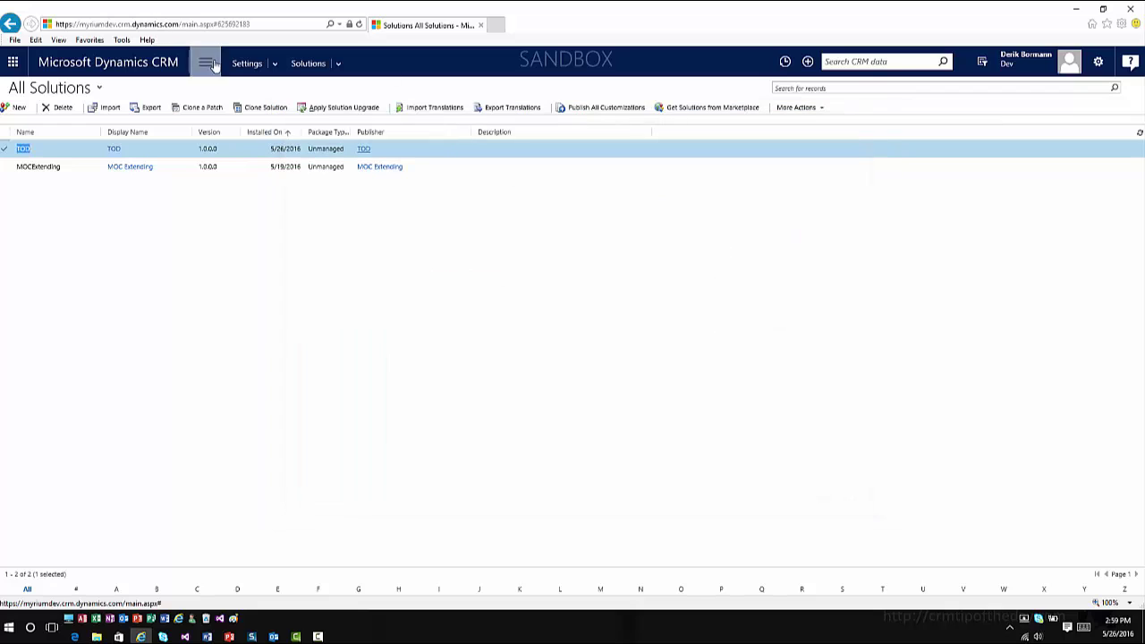
left_click(279, 64)
left_click(660, 121)
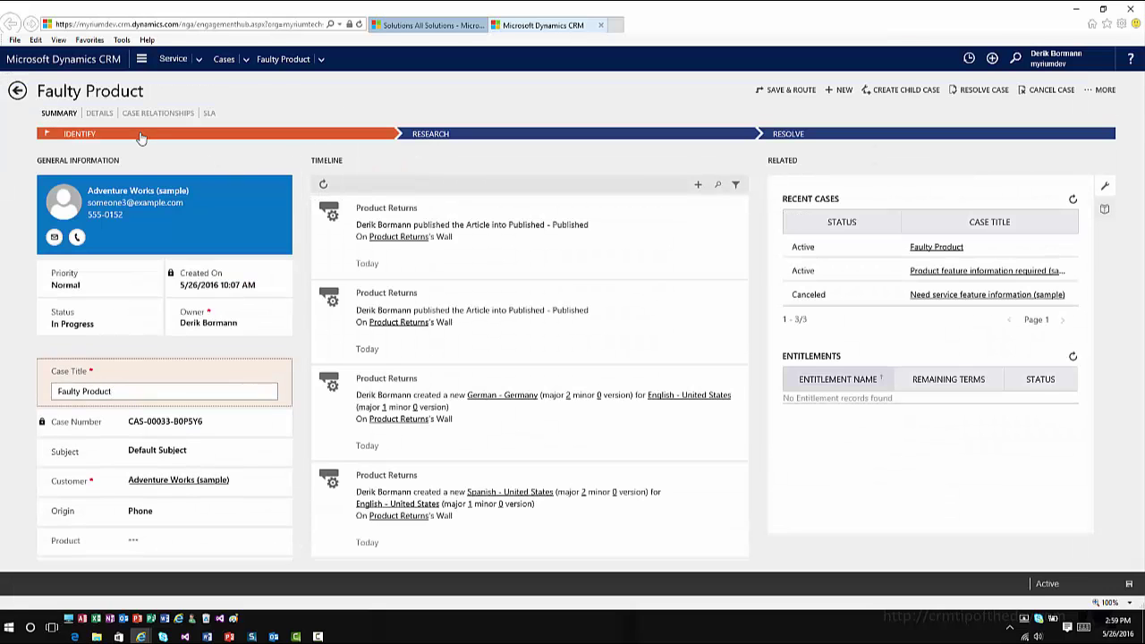
Open the Product Returns article from Service > Knowledge Articles.
left_click(142, 59)
left_click(102, 88)
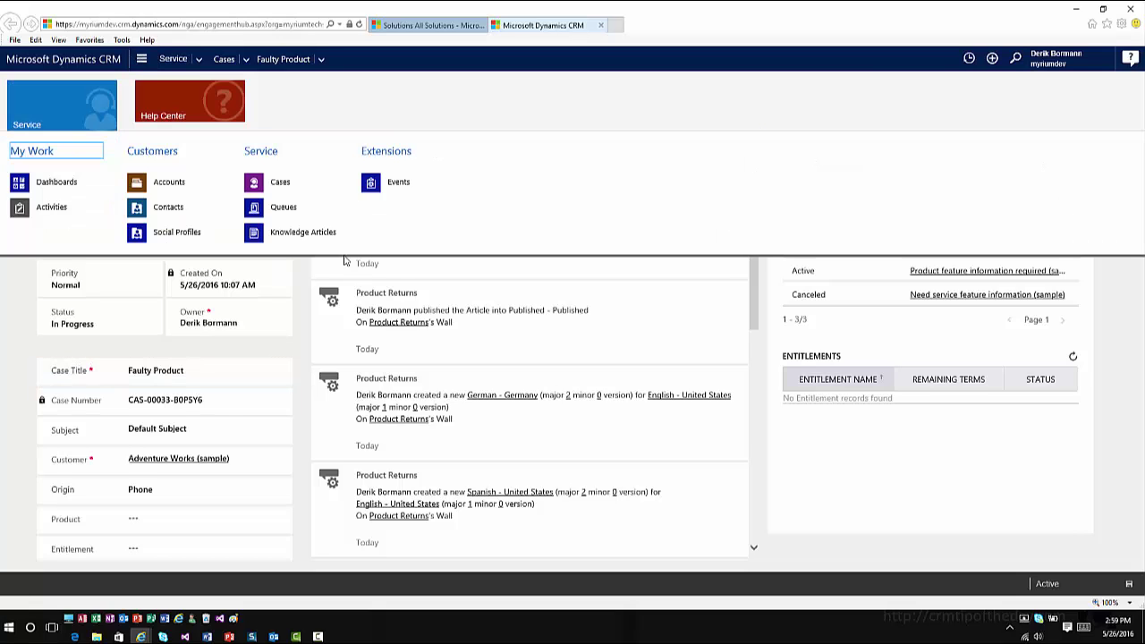
left_click(322, 231)
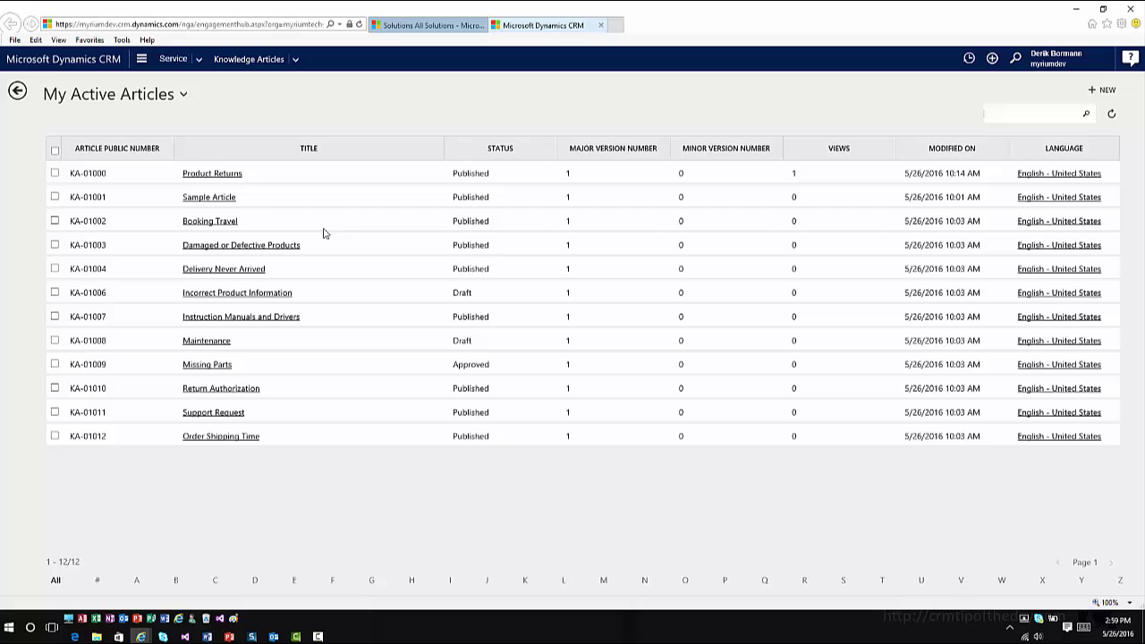
left_click(135, 99)
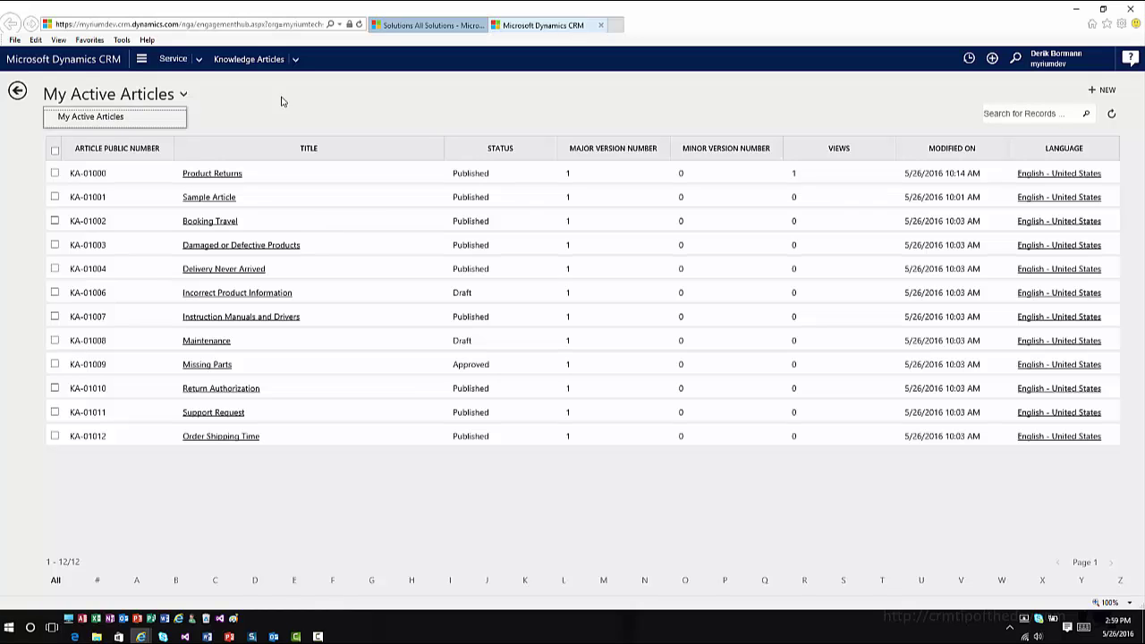
left_click(185, 96)
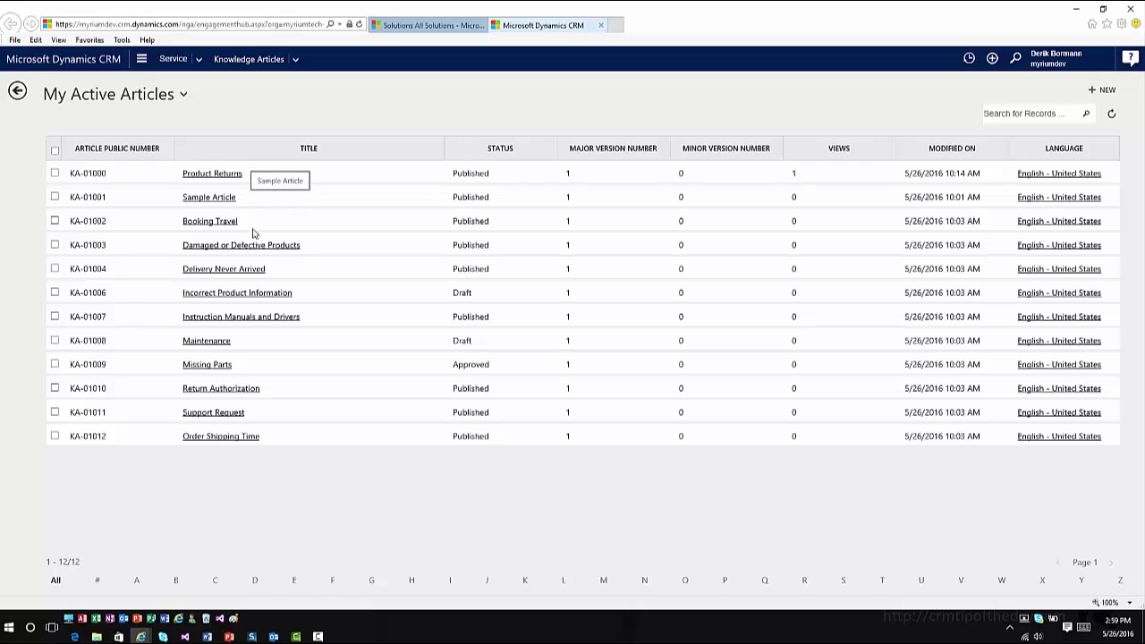
left_click(212, 176)
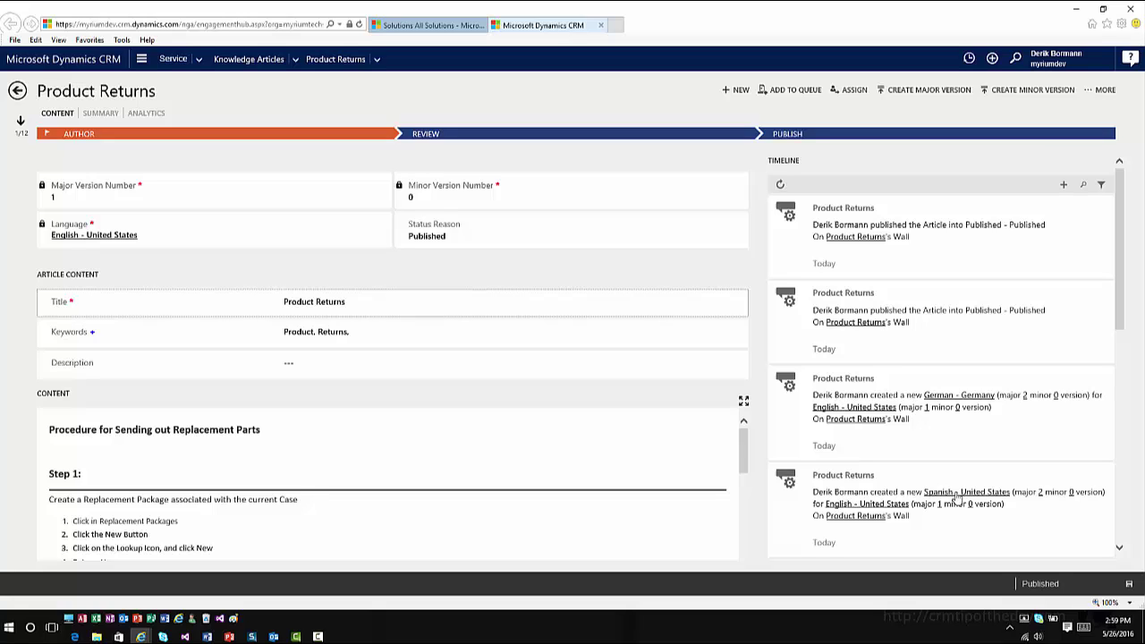
Open the Faulty Product case from the Service area's active cases.
left_click(140, 61)
left_click(51, 96)
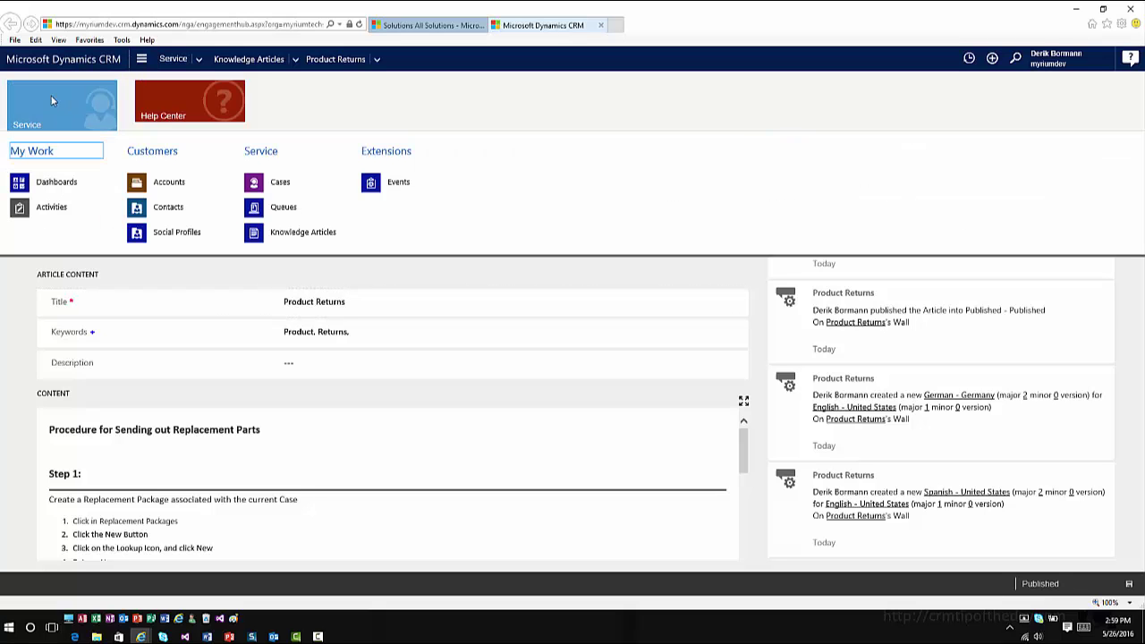
left_click(258, 184)
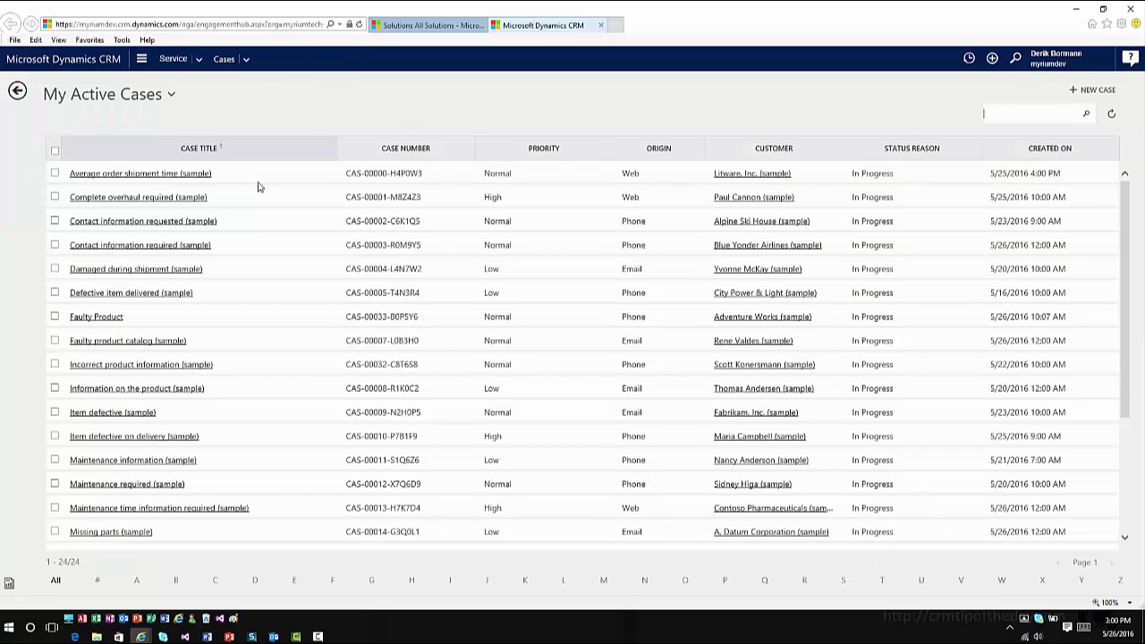
left_click(96, 318)
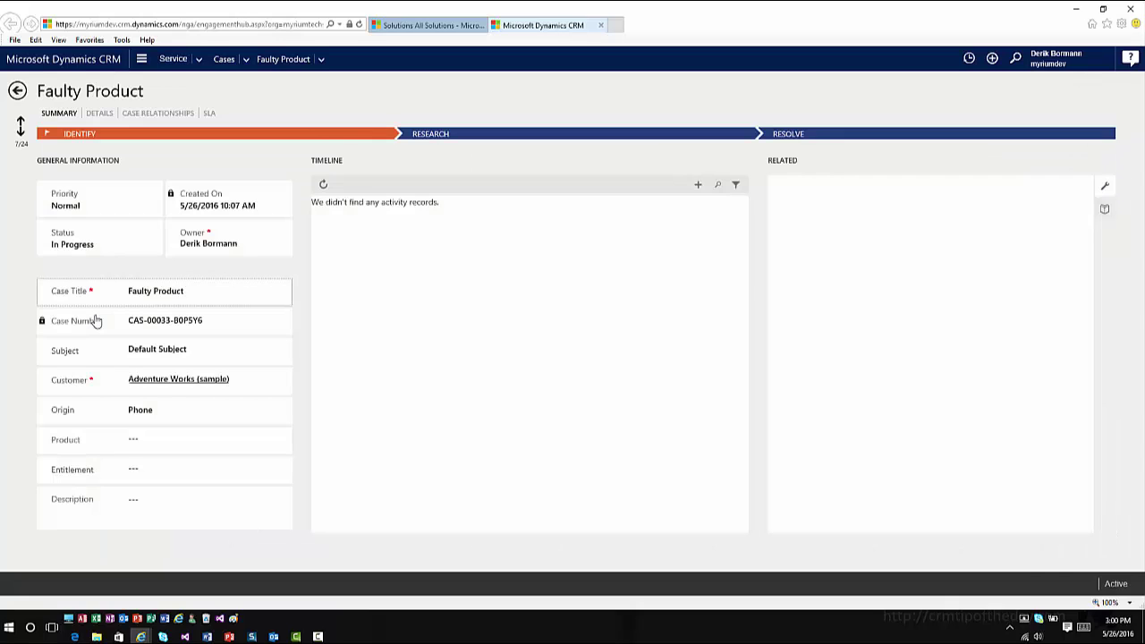
Search the case's related knowledge articles in German - Germany and show the Product Returns actions.
left_click(1106, 211)
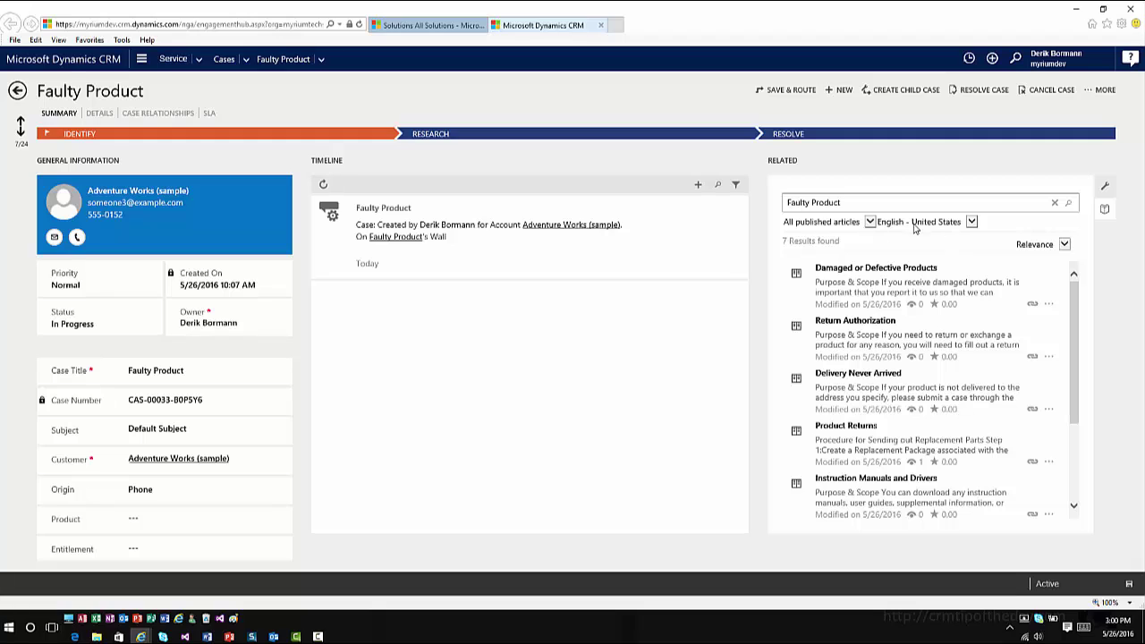
left_click(972, 224)
scroll(957, 295, "down", 2)
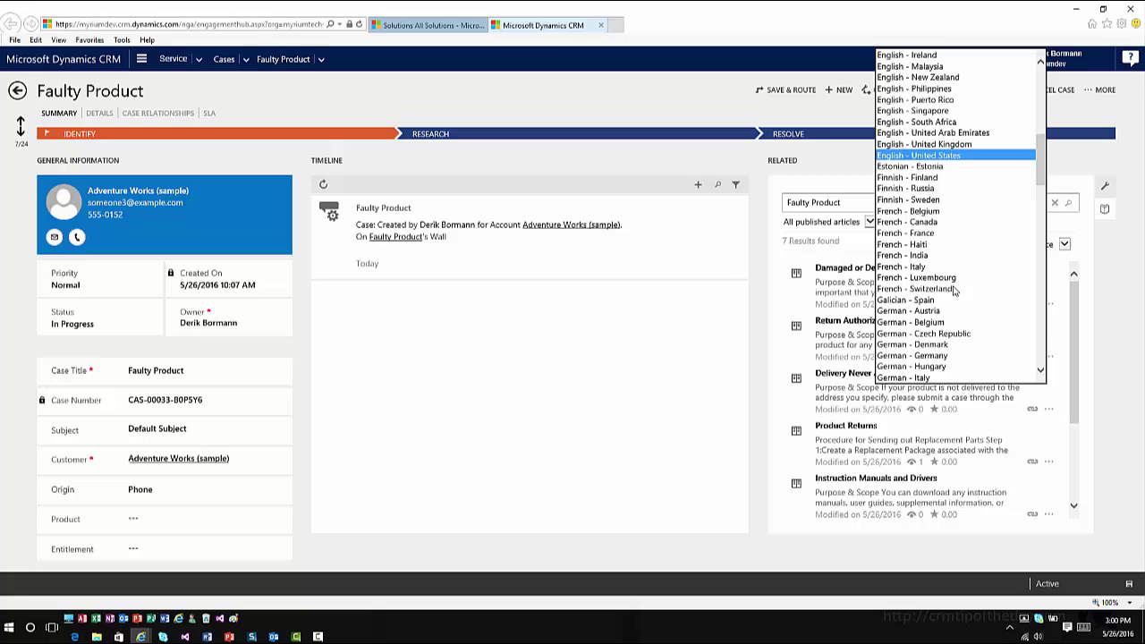
left_click(953, 357)
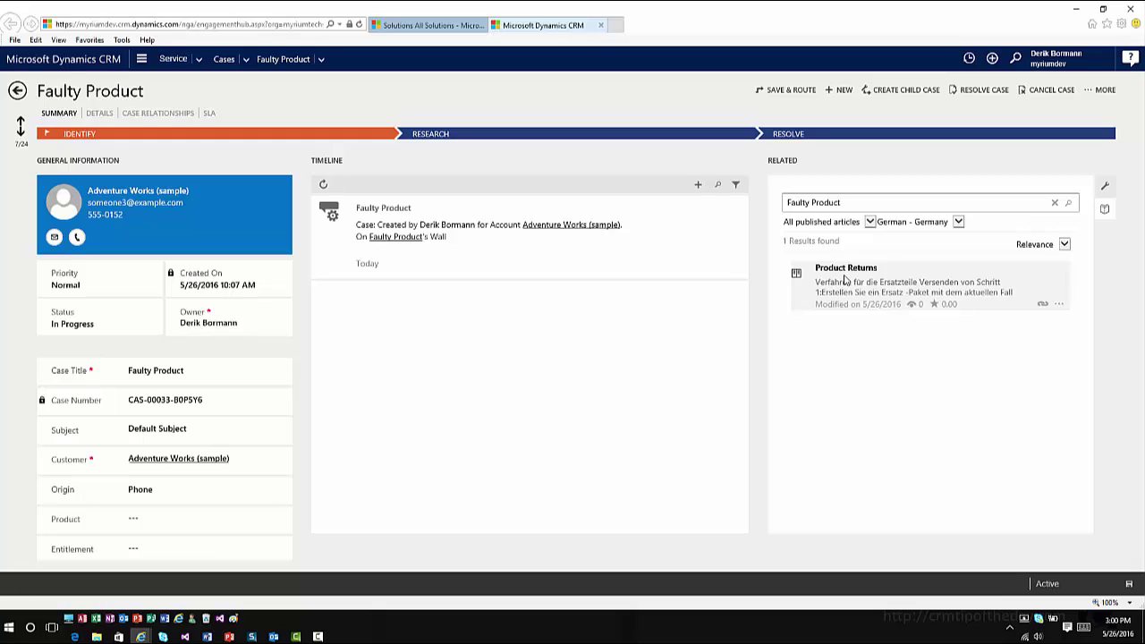
left_click(1061, 305)
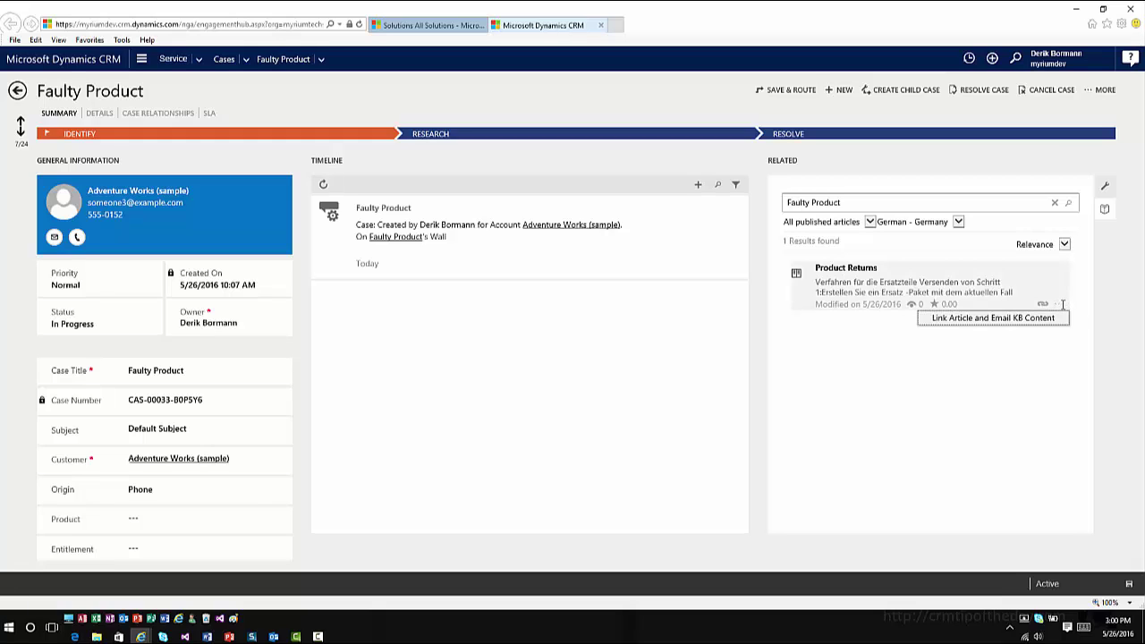
Choose Link Article and Email KB Content for the German Product Returns article.
left_click(1015, 319)
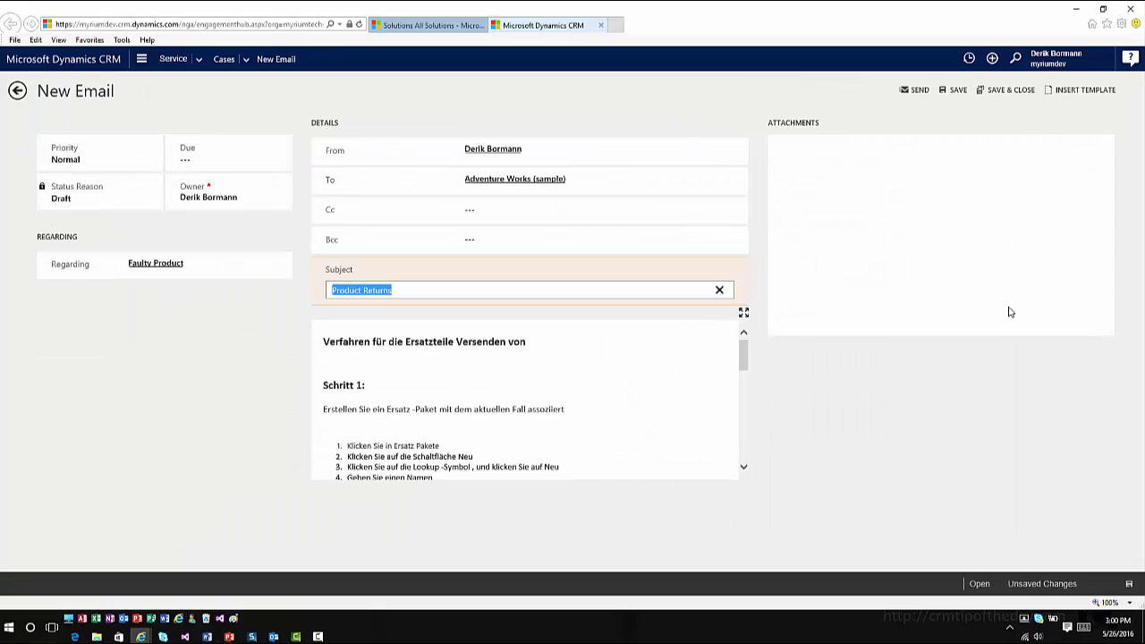